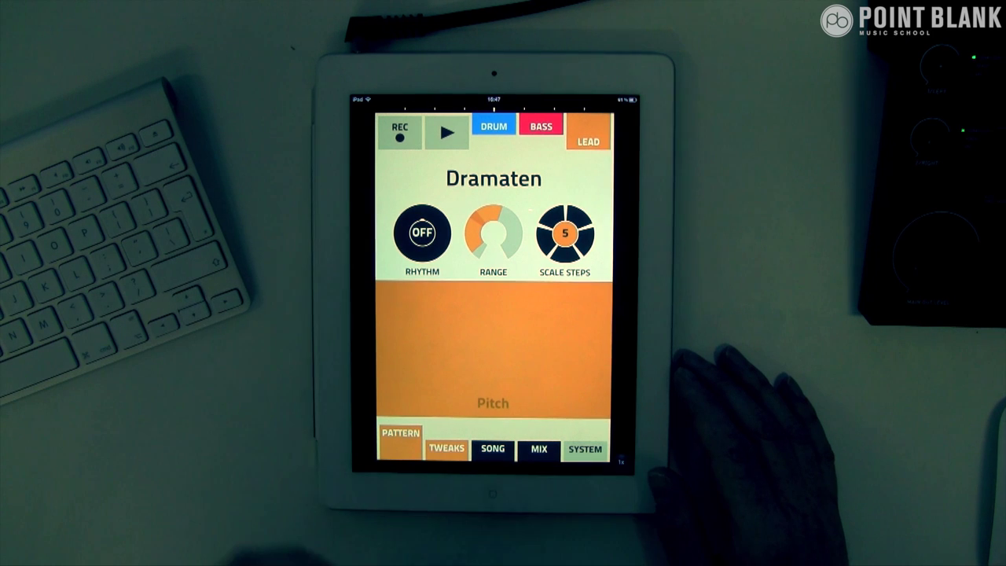
Step: Record a sustained lead note on the Pitch pad in the Dramaten song and stop recording
left_click(399, 131)
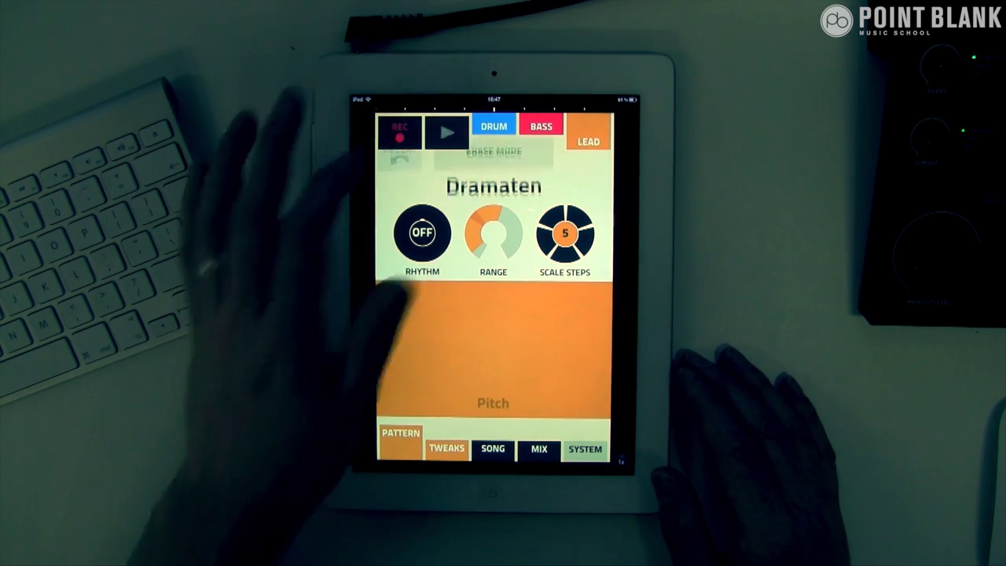
left_click_drag(421, 373, 487, 333)
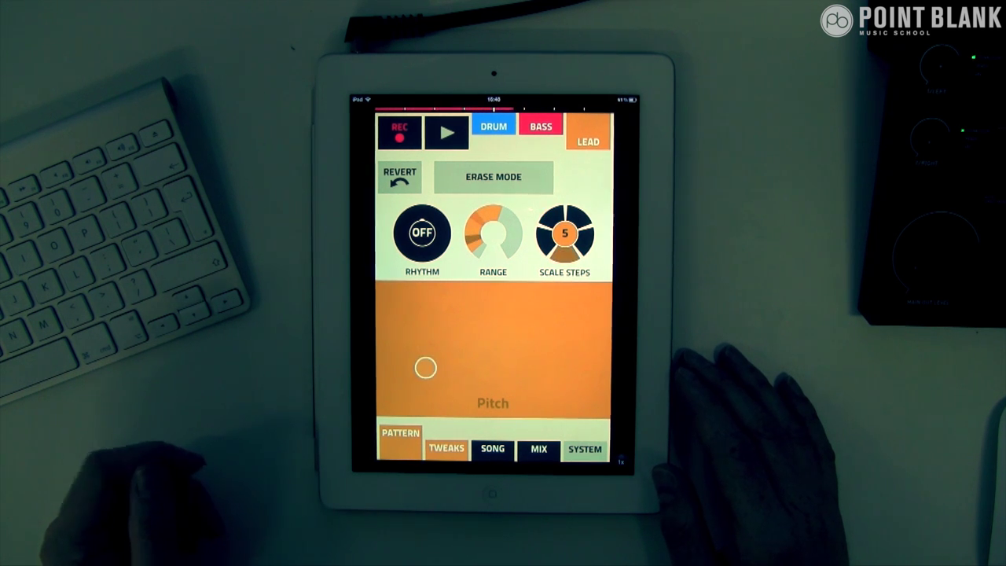
left_click(446, 132)
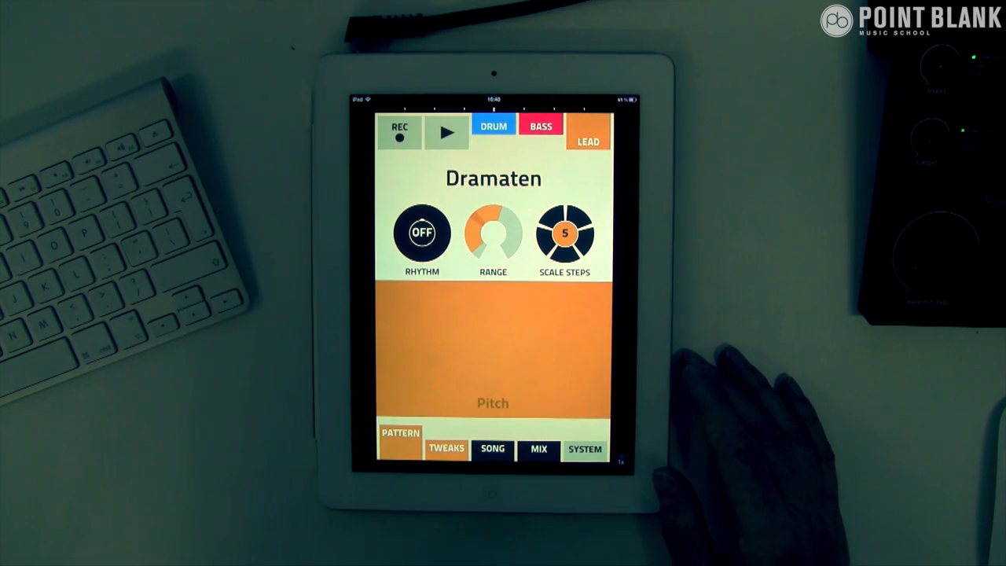
Step: Play back the lead pattern and pull its Horror tweak down to the lowest Amount and Bring it in values
left_click(446, 132)
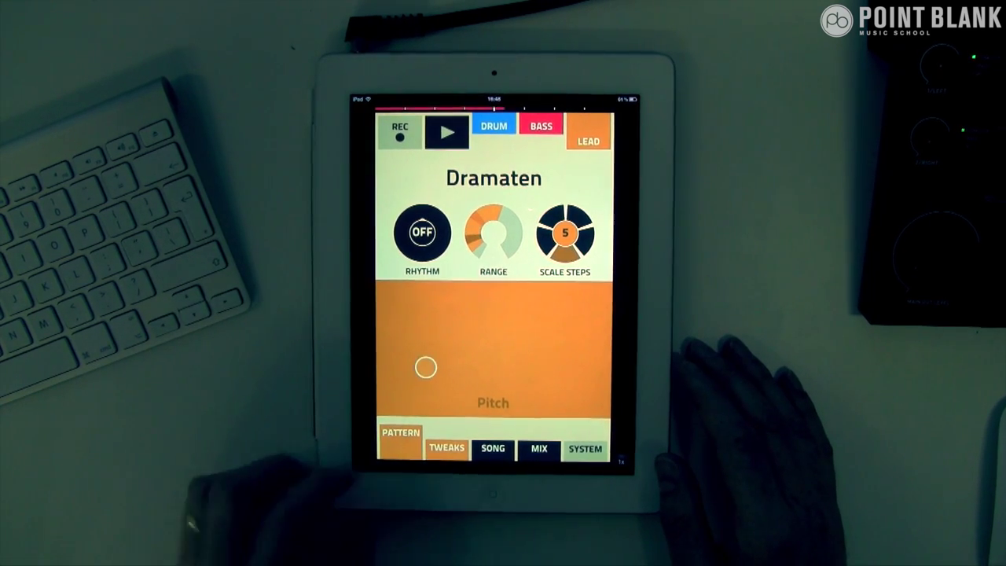
left_click(446, 448)
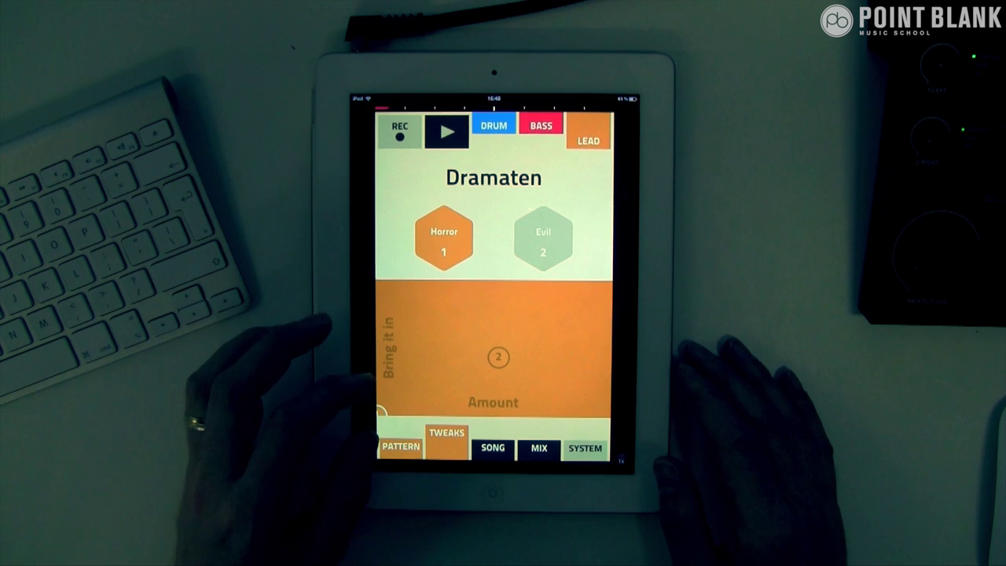
mouse_move(397, 397)
left_mouse_down()
mouse_move(434, 331)
mouse_move(513, 328)
mouse_move(483, 356)
mouse_move(448, 364)
mouse_move(522, 364)
mouse_move(559, 332)
mouse_move(533, 348)
mouse_move(413, 356)
mouse_move(393, 404)
mouse_move(594, 396)
mouse_move(598, 286)
mouse_move(544, 363)
mouse_move(387, 404)
left_mouse_up()
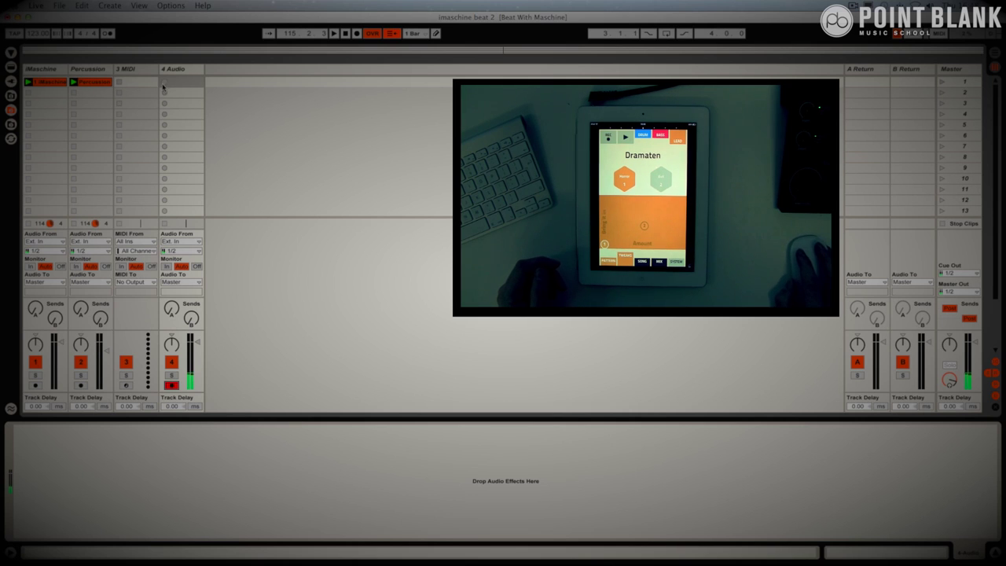
Step: In Ableton Live, solo the 4 Audio track, record the Figure lead into its first slot, open the clip and stop the transport
left_click(171, 375)
left_click(163, 82)
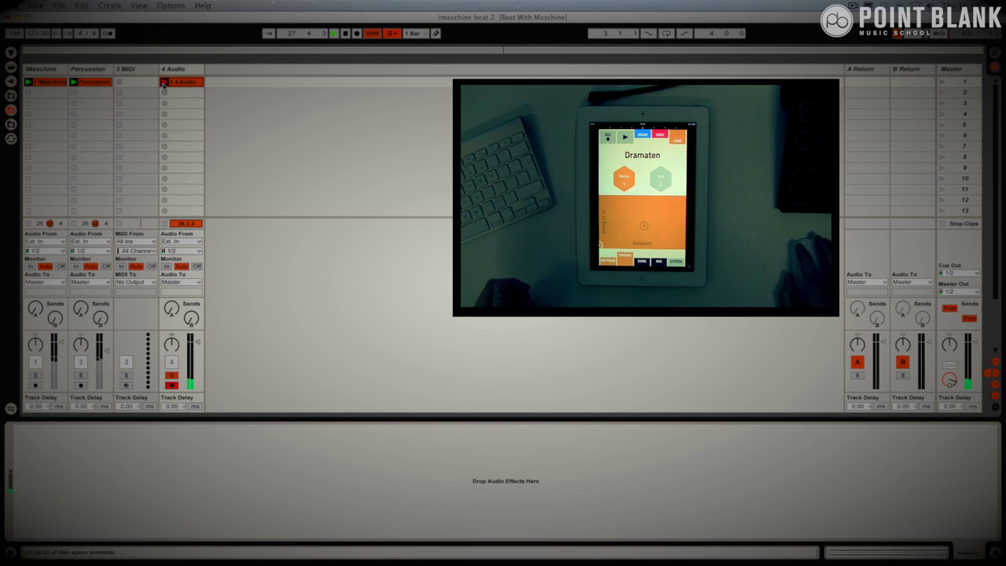
double_click(180, 84)
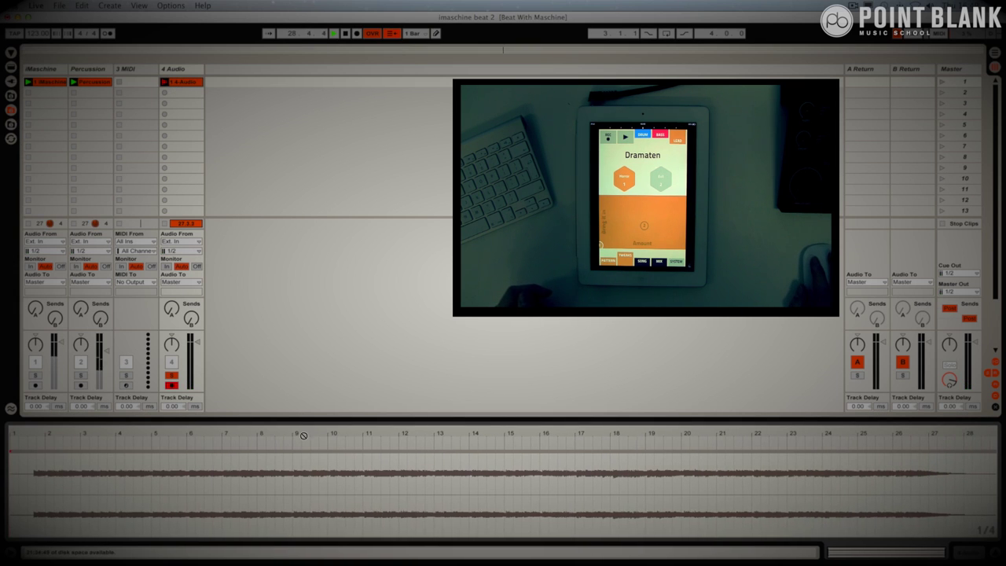
key("space")
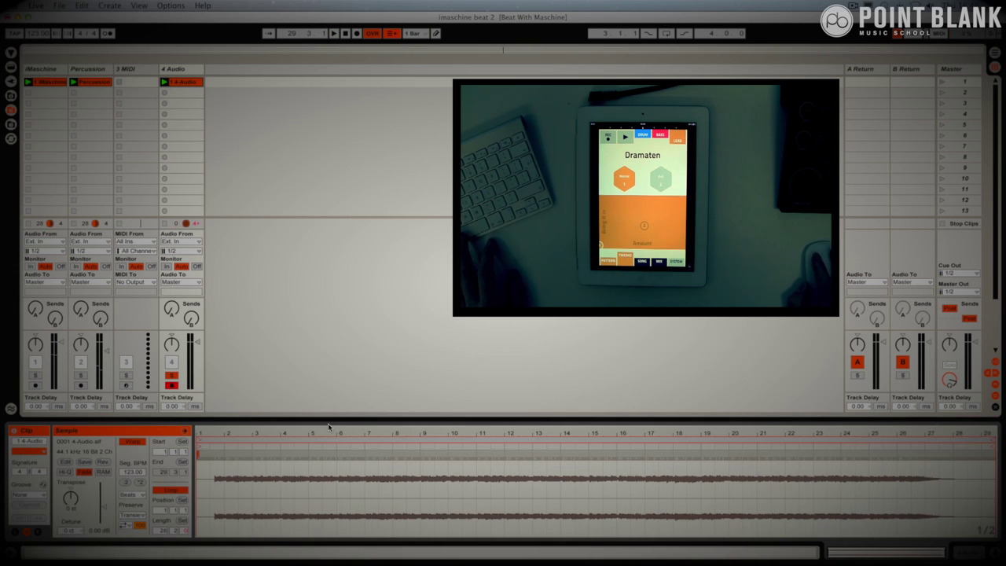
Step: Set the 4 Audio clip's 1.1.1 position at the point where the recorded sound begins
left_click_drag(214, 432, 278, 461)
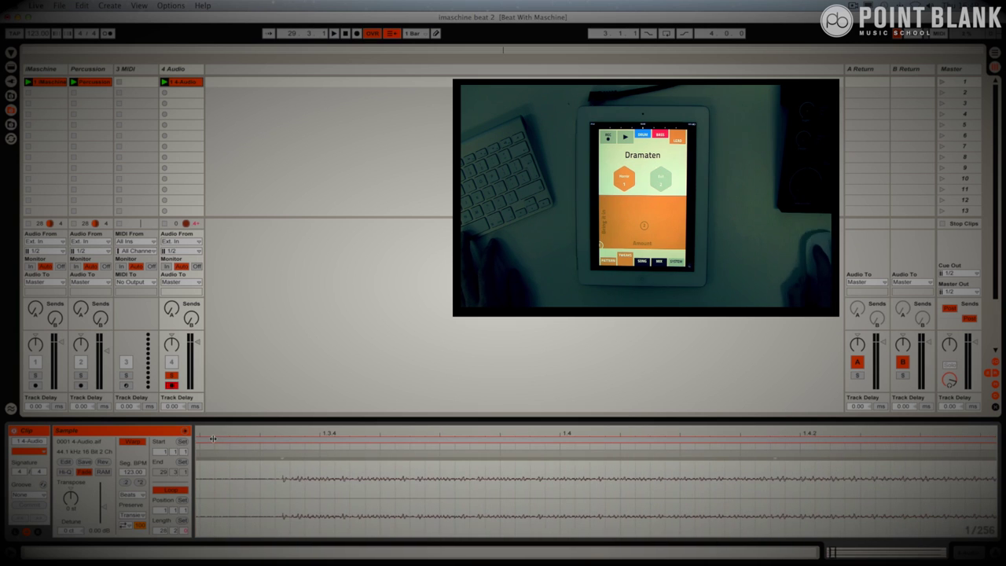
right_click(281, 455)
left_click(344, 306)
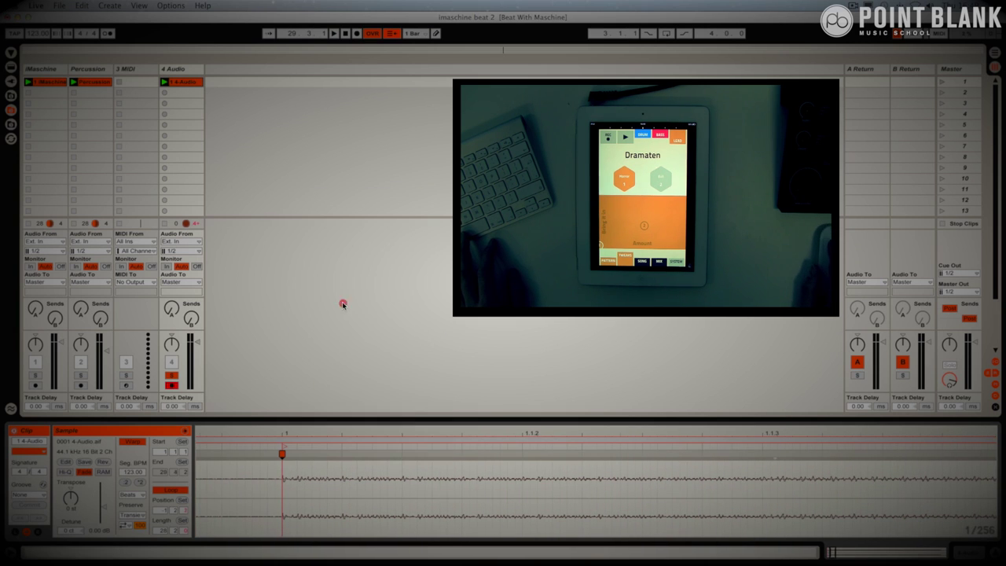
Step: Check the clip in playback, move its start marker to bar 2 and relaunch the clip
mouse_move(198, 439)
left_mouse_down()
mouse_move(290, 445)
mouse_move(276, 434)
left_mouse_up()
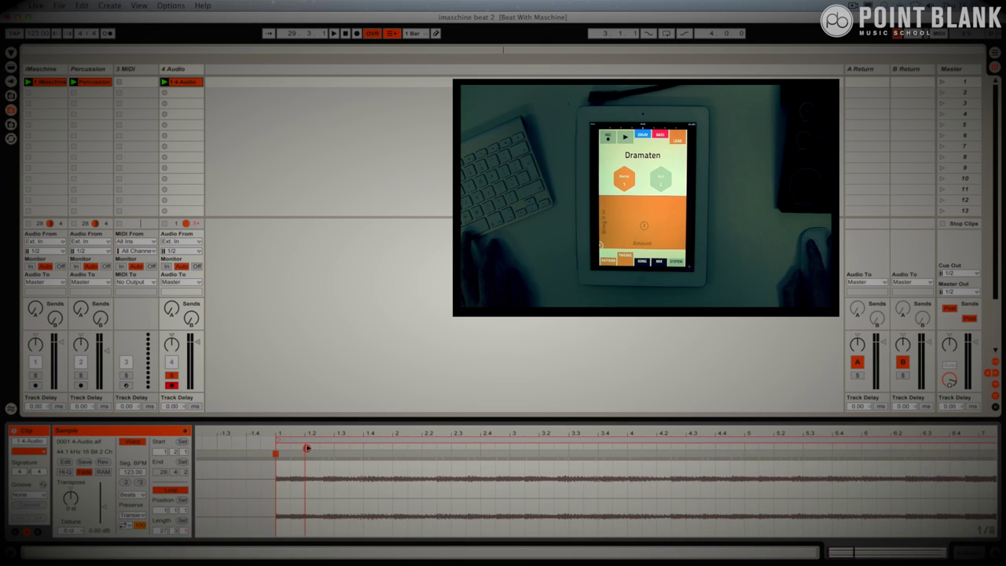
scroll(161, 88, "down", 1)
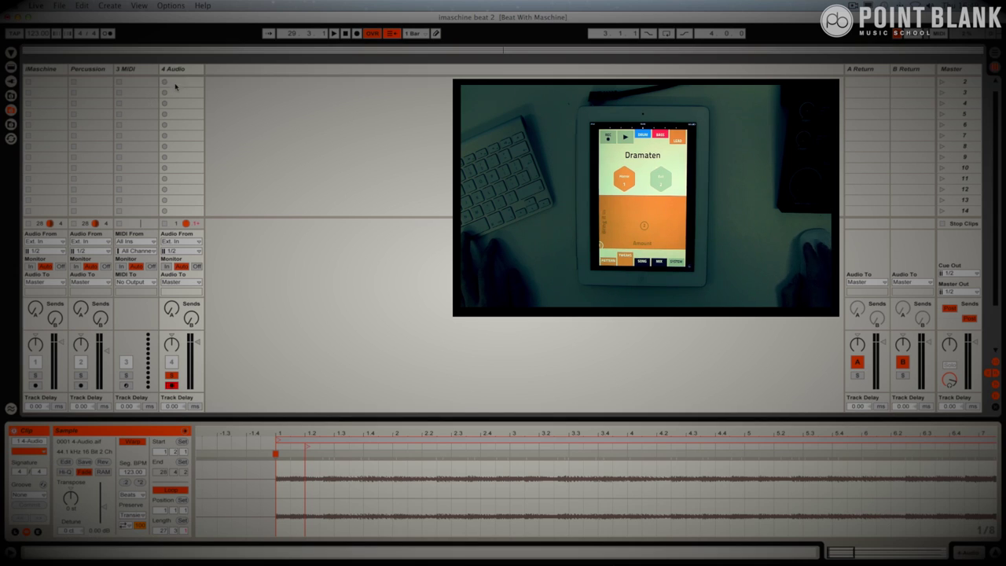
scroll(174, 85, "up", 1)
key("space")
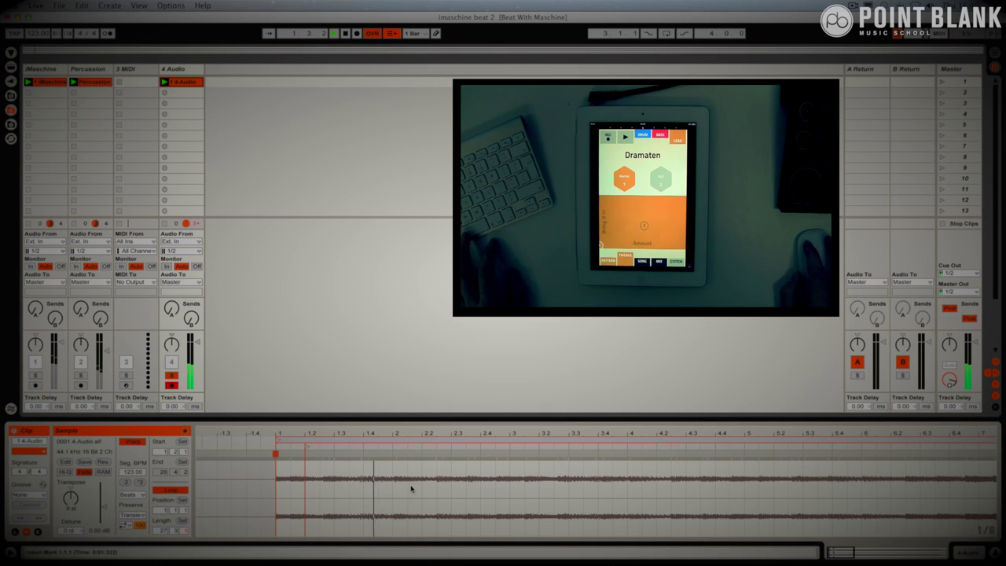
key("space")
left_click_drag(308, 447, 399, 450)
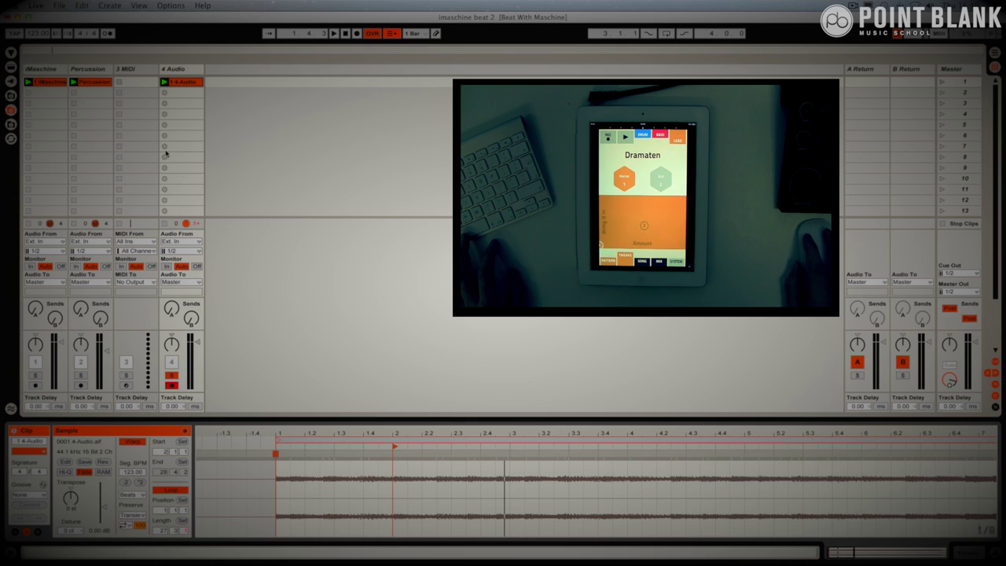
left_click(165, 82)
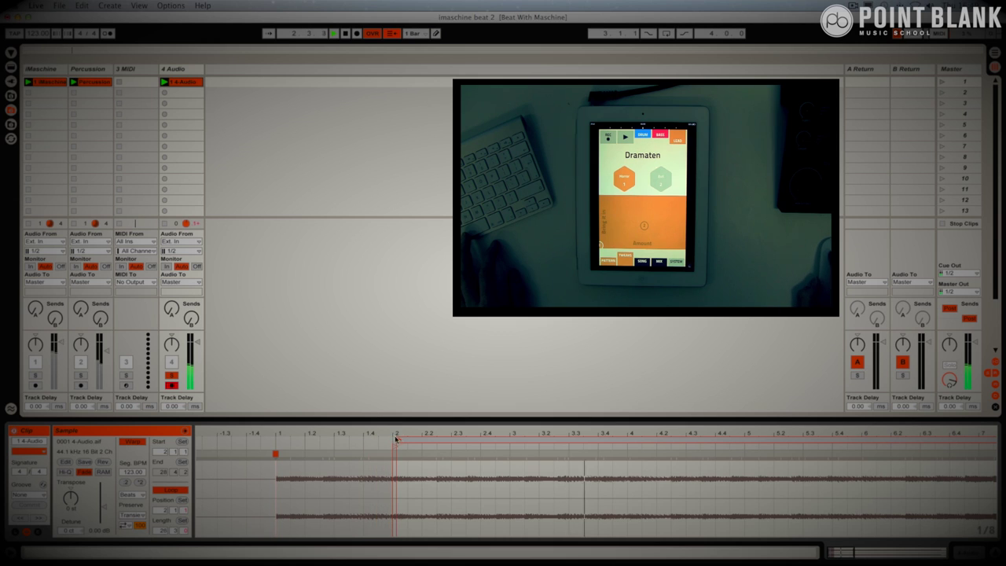
Step: Set the clip's loop to run from bar 2 to bar 26 and unsolo the 4 Audio track
left_click_drag(396, 439, 395, 377)
left_click_drag(994, 454, 859, 454)
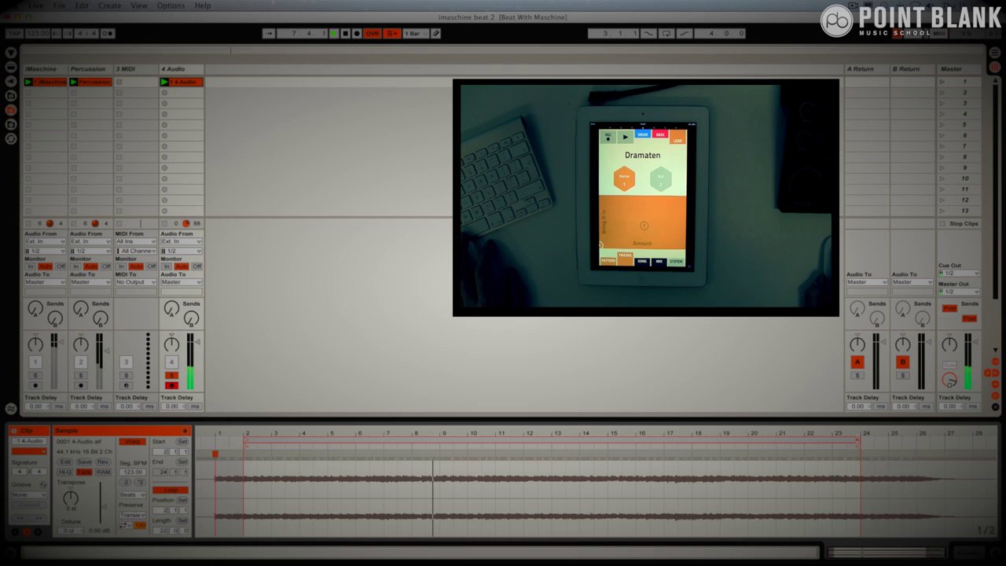
mouse_move(858, 443)
left_mouse_down()
mouse_move(941, 443)
mouse_move(914, 443)
left_mouse_up()
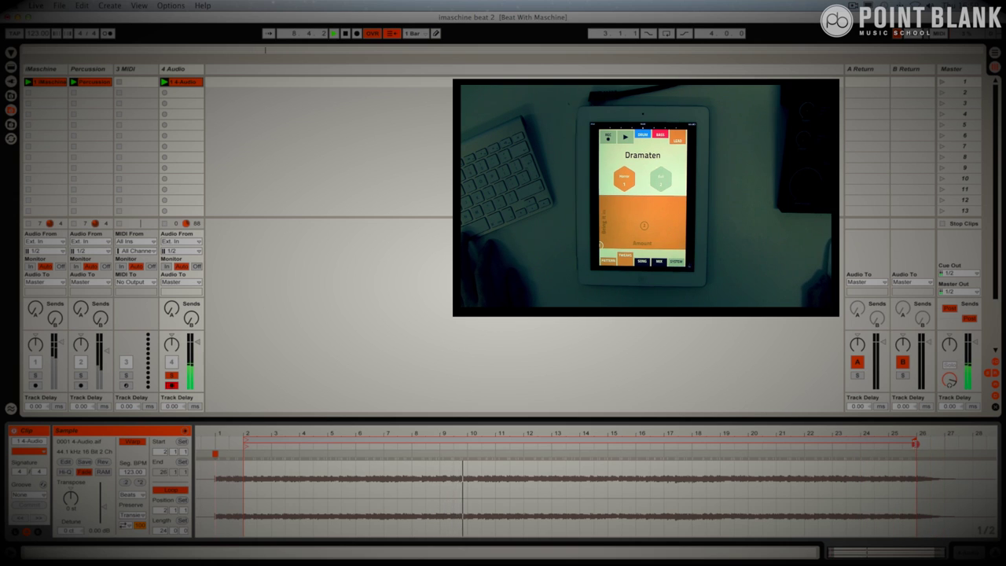
left_click(171, 375)
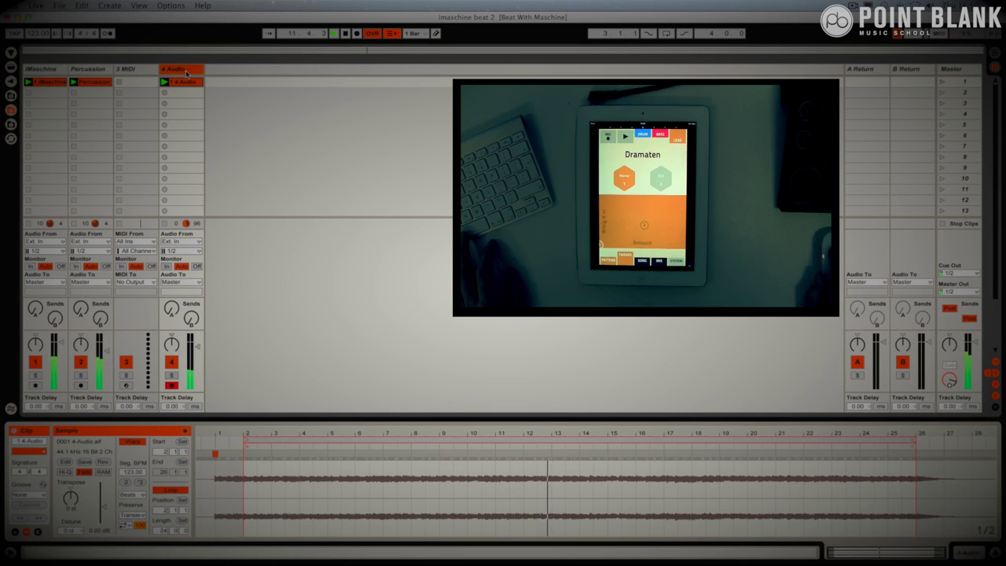
Step: Add a Compressor from the Audio Effects to the 4 Audio track
left_click(9, 70)
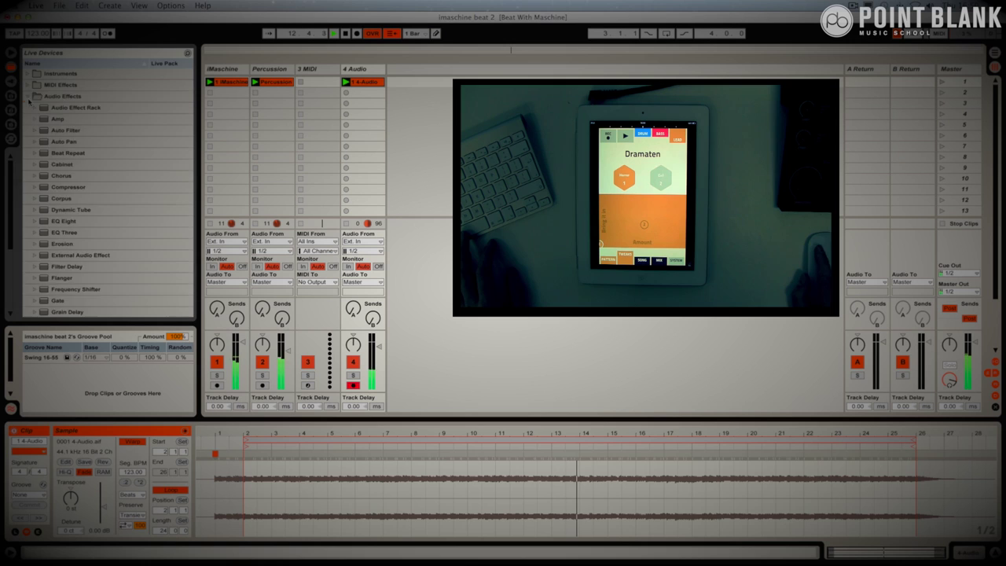
left_click(28, 97)
double_click(103, 187)
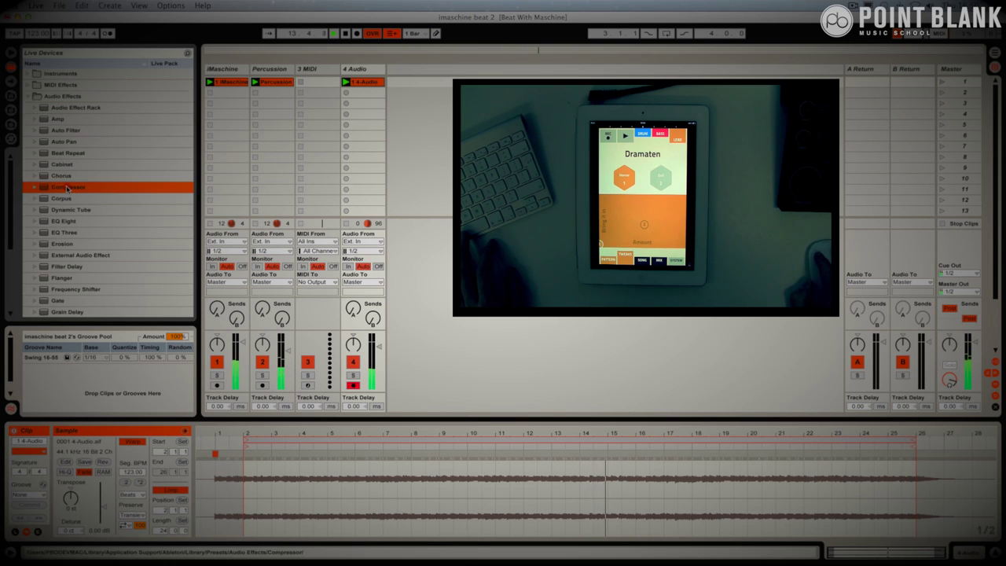
left_click(31, 460)
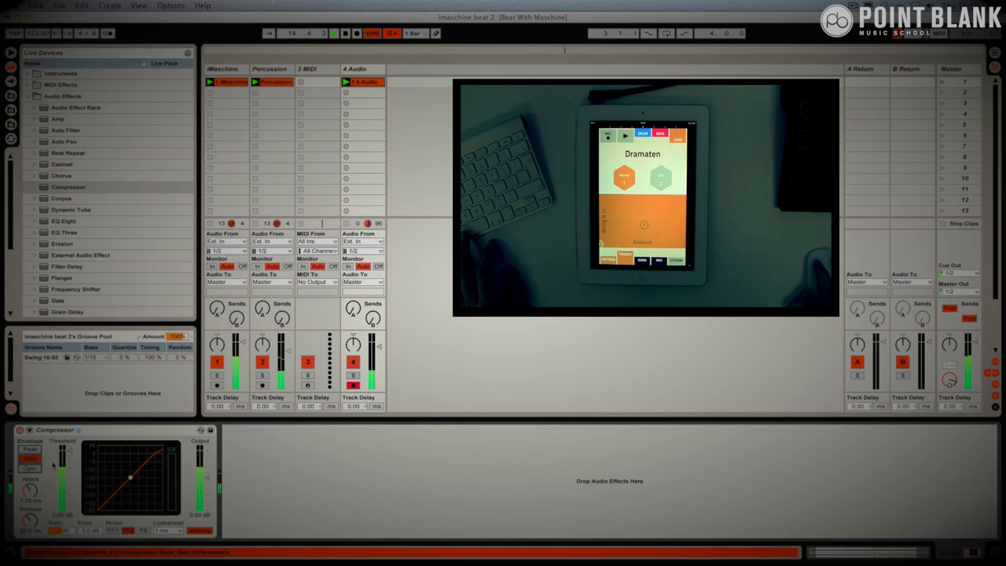
Step: Set the Compressor's threshold to -31.3 dB, attack to 0.05 ms and output to -6.94 dB
left_click_drag(67, 454, 69, 477)
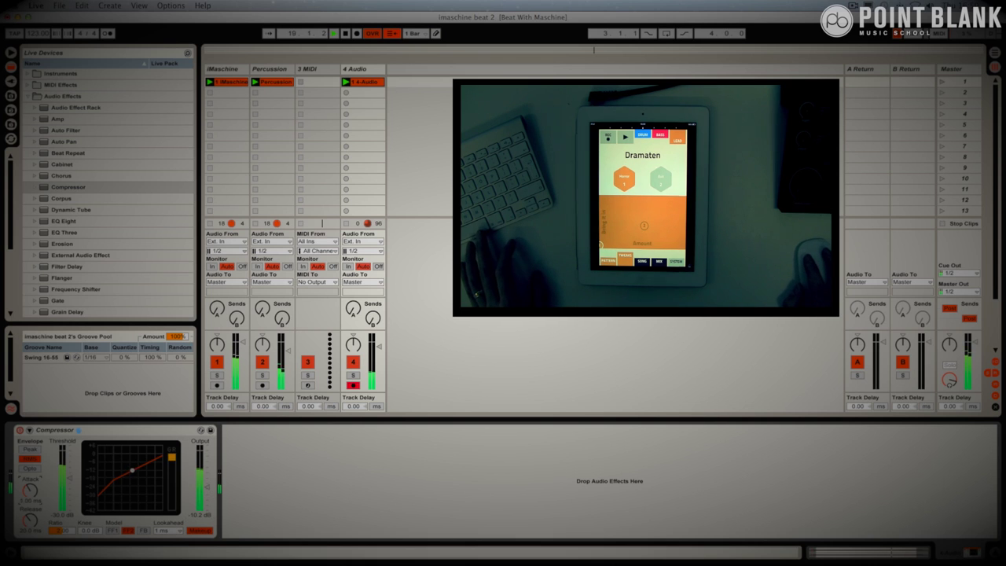
left_click_drag(30, 489, 30, 500)
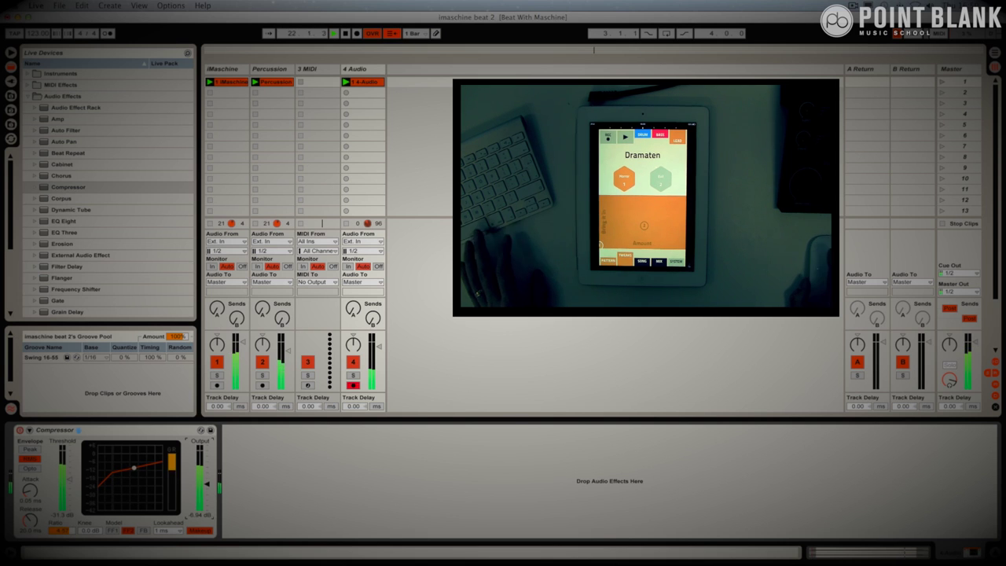
key("XF86AudioRaiseVolume")
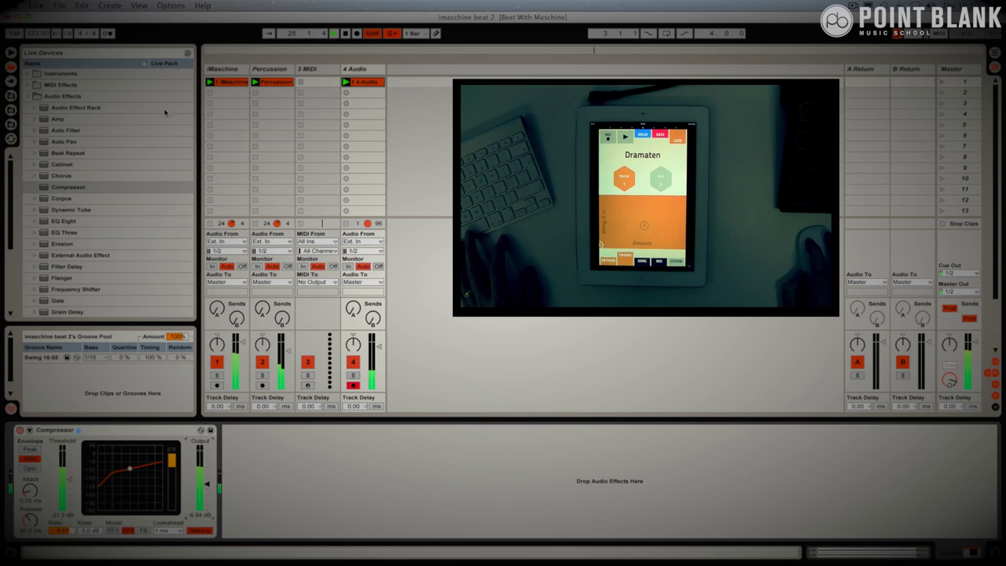
Step: Add an Auto Filter ahead of the Compressor and raise its low-pass cutoff to the upper end of the frequency range
double_click(69, 131)
left_click_drag(329, 431, 47, 433)
mouse_move(117, 478)
left_mouse_down()
mouse_move(82, 479)
mouse_move(135, 478)
left_mouse_up()
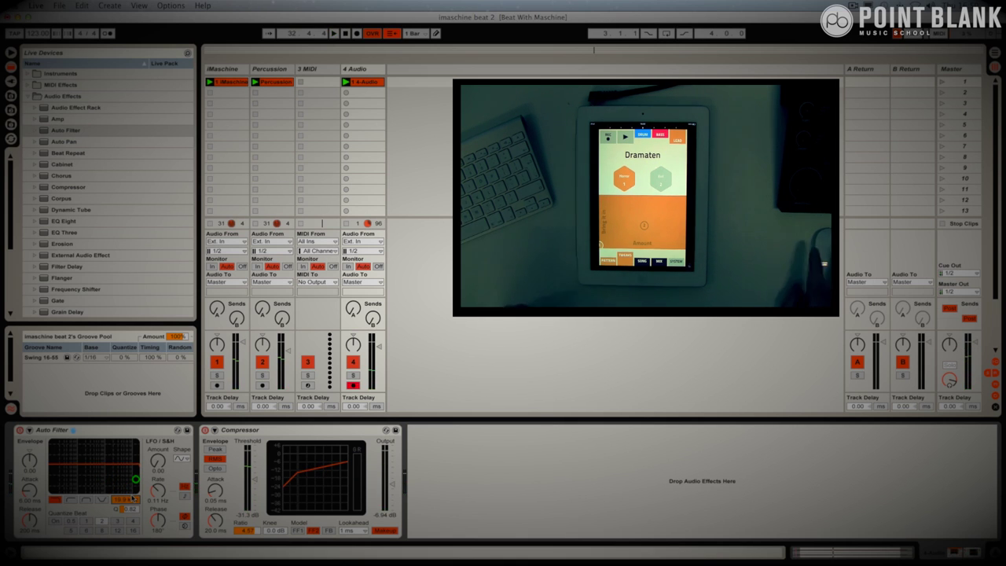
Step: Rename the 4 Audio track as Figure Chord
left_click(362, 76)
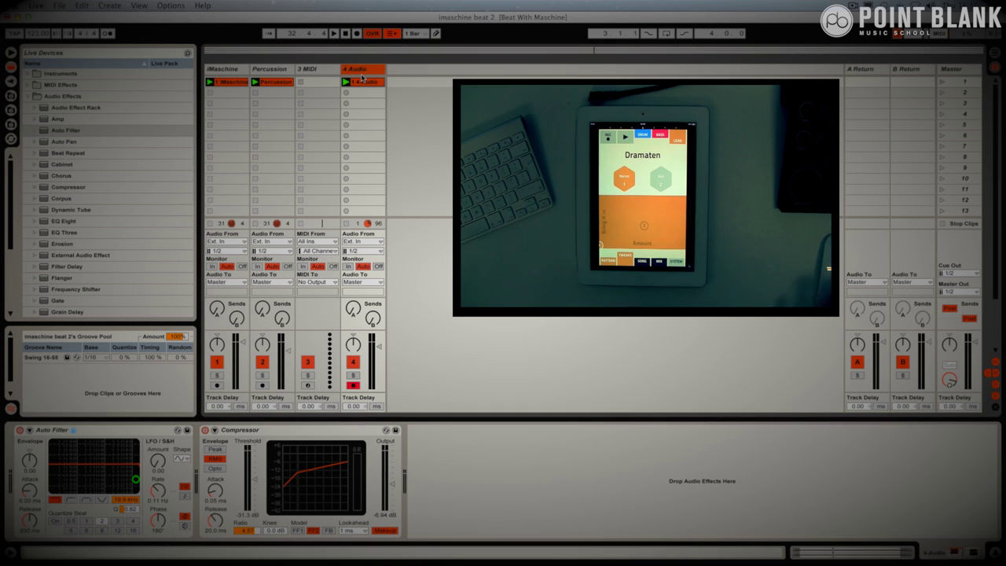
key("super+r")
type("Pigure")
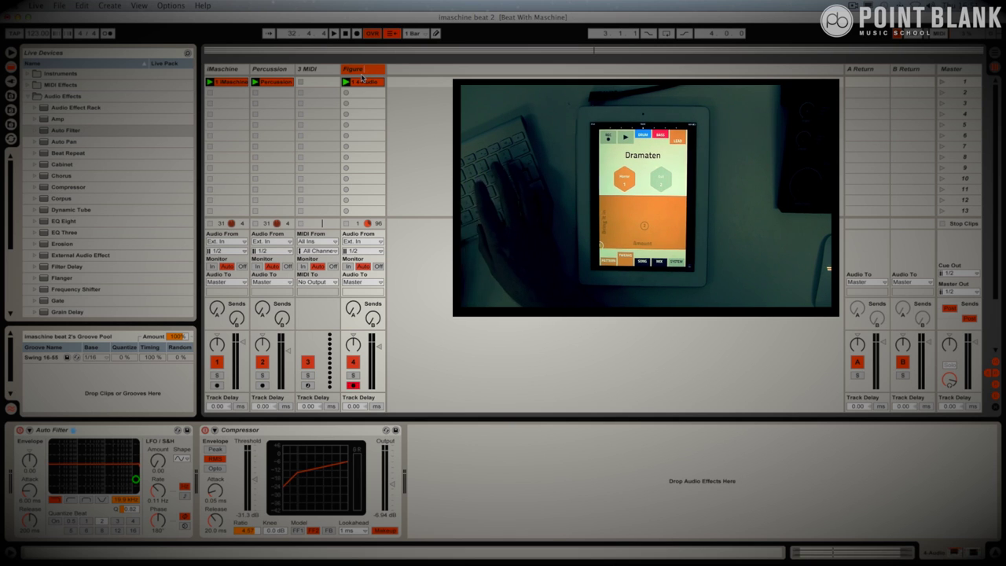
type("Chord")
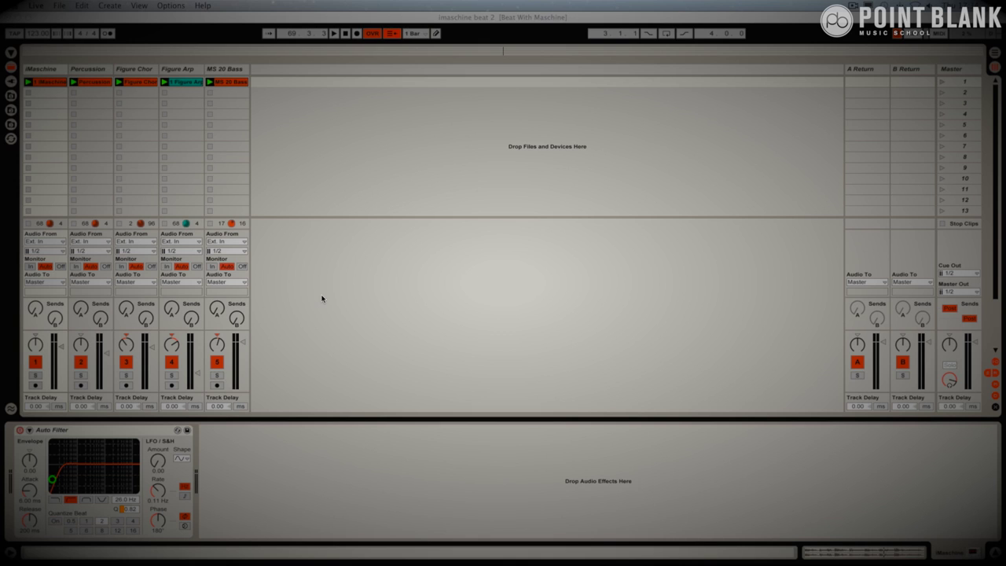
Step: Inspect the effects on the MS 20 Bass and Figure Arp tracks and start playback of all the clips
left_click(238, 69)
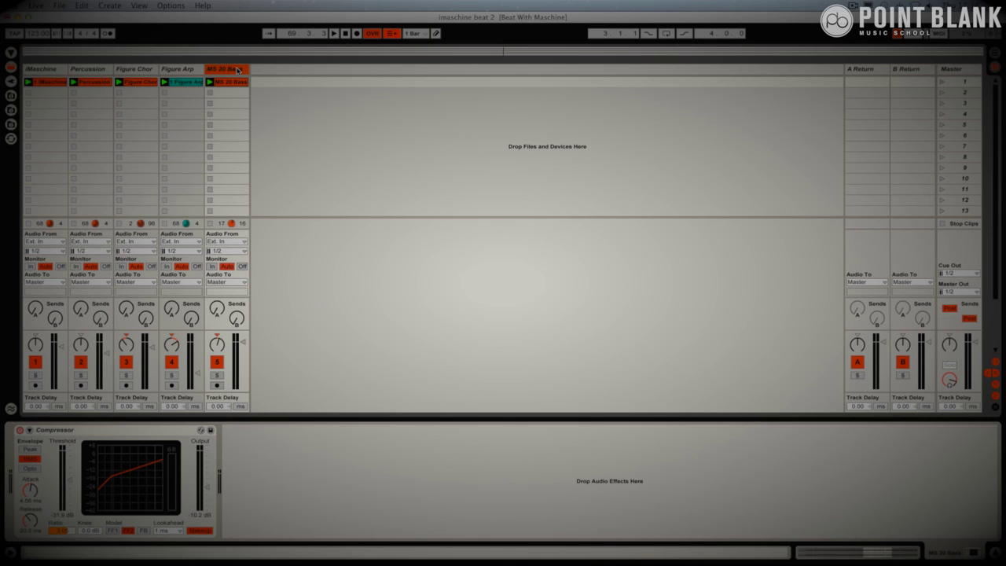
left_click(174, 69)
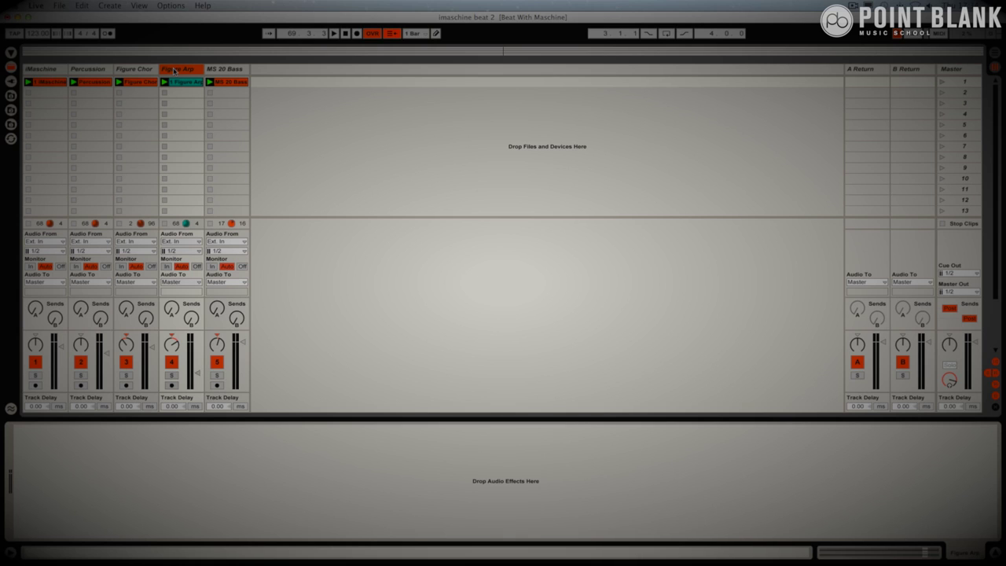
key("space")
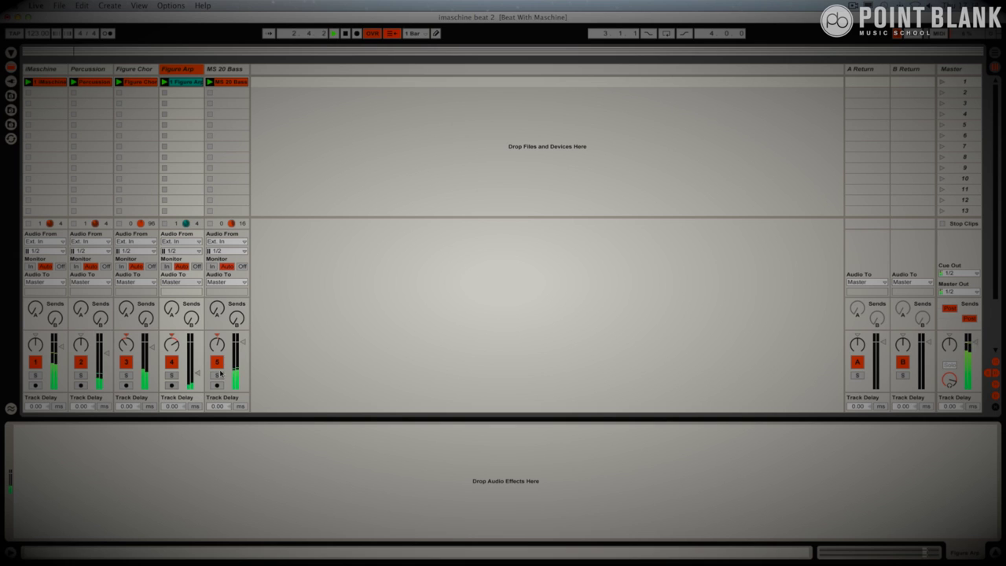
Step: Open the MS 20 Bass clip and solo the MS 20 Bass and Figure Arp tracks in turn to audition them
double_click(231, 81)
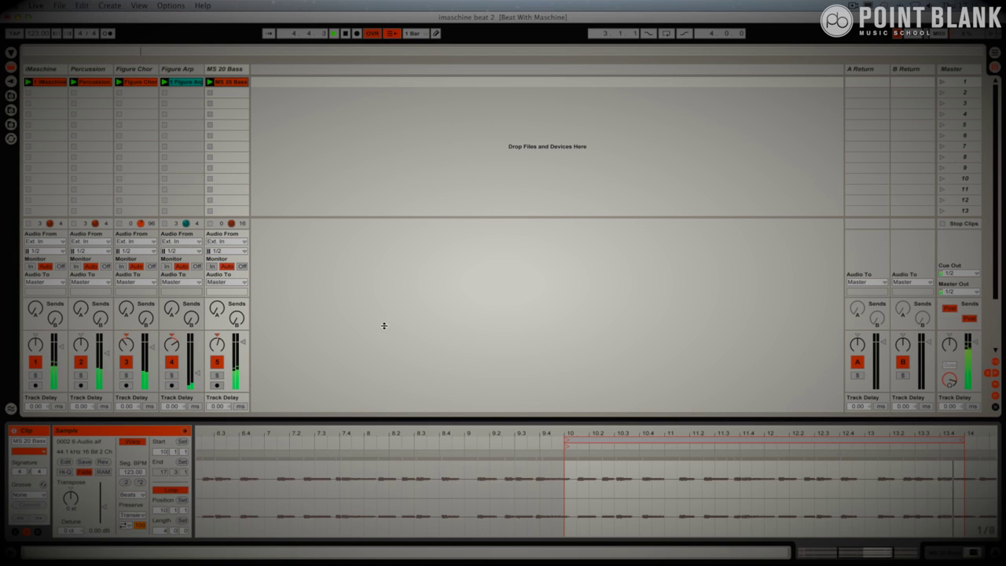
left_click(216, 375)
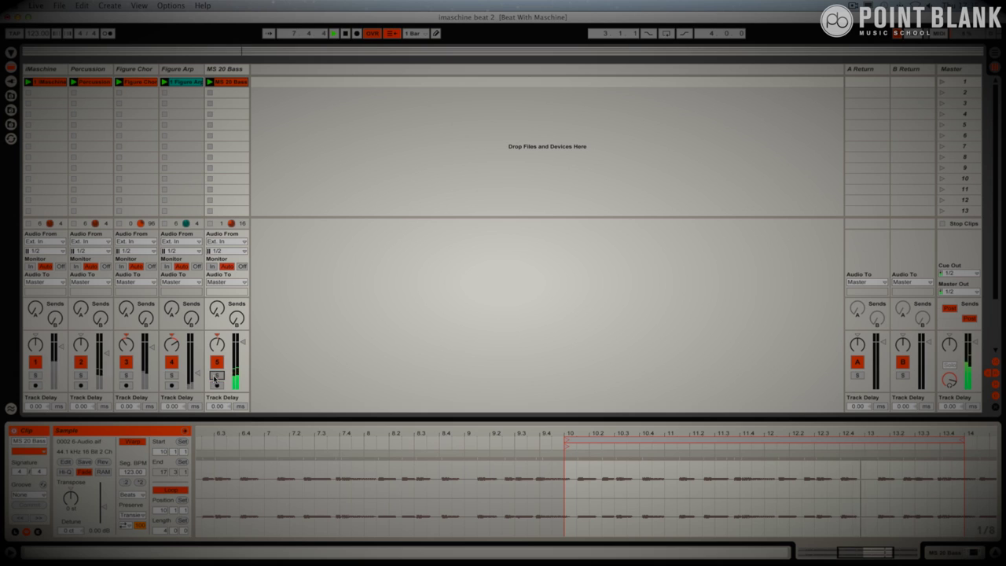
left_click(172, 376)
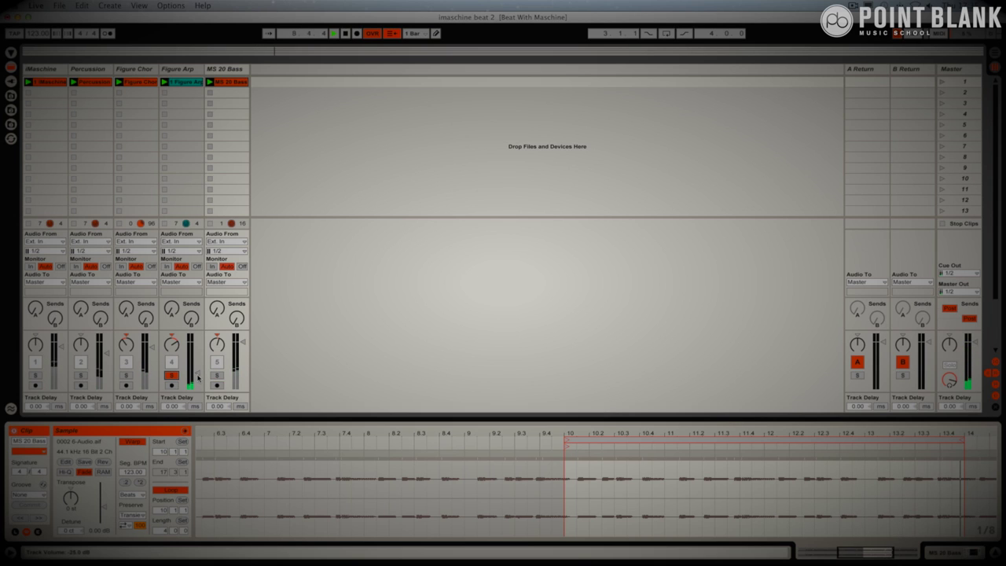
Step: Unsolo the Figure Arp track, then solo the Percussion track to audition it with its effects in view and unsolo it again
left_click(174, 377)
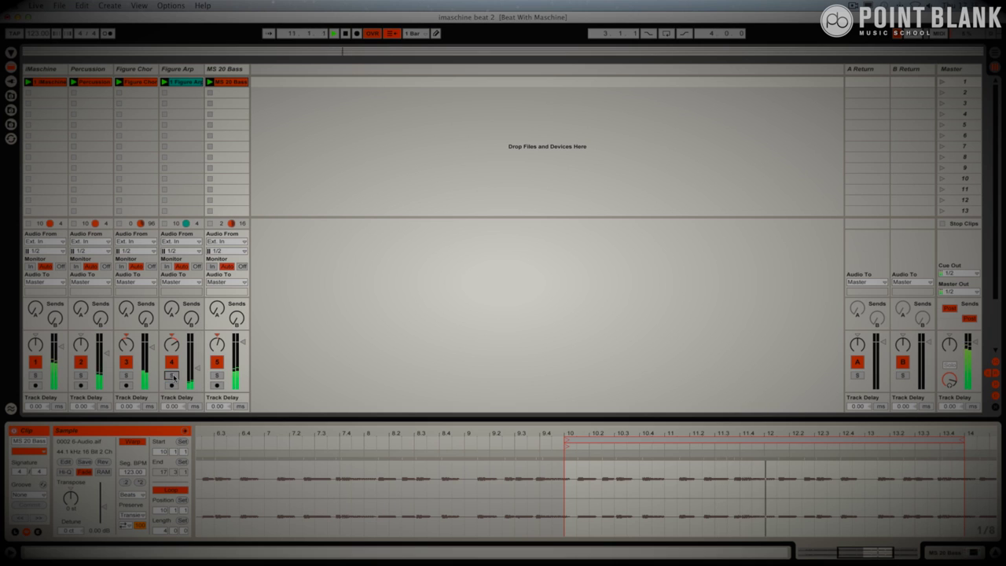
left_click(81, 375)
left_click(123, 135)
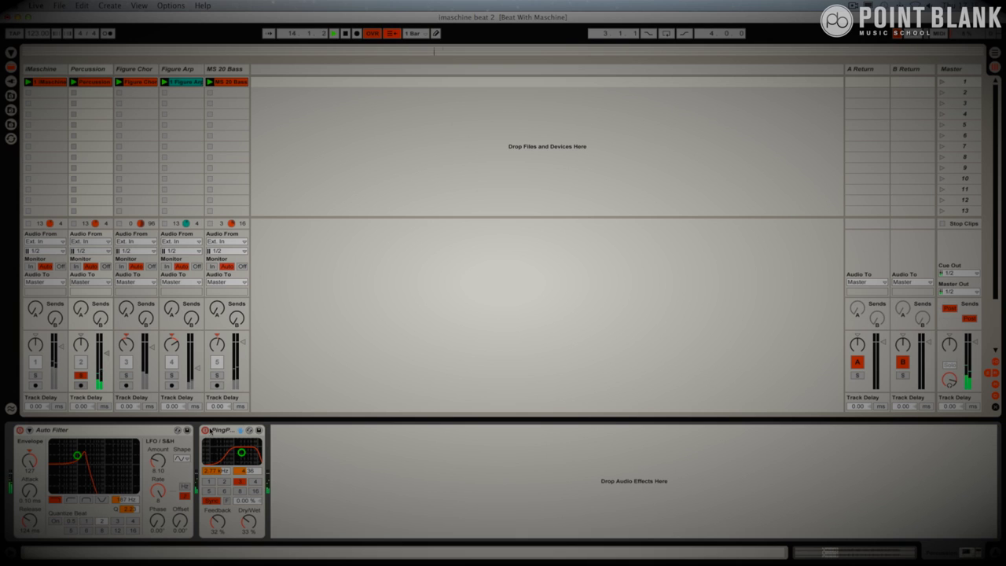
left_click(80, 374)
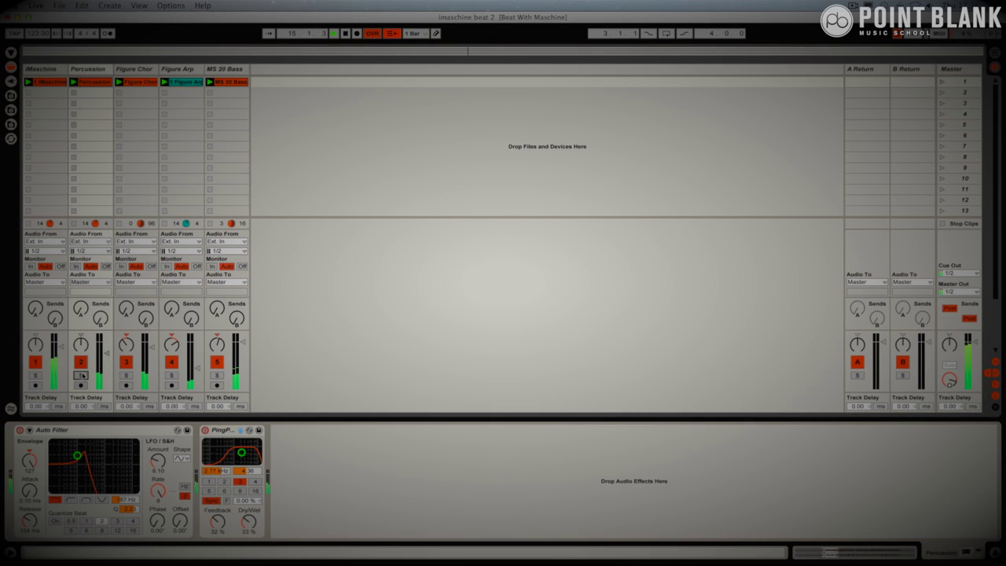
Step: Show the effects on the Figure Chord track and adjust the cutoff frequency of its Auto Filter
left_click(91, 70)
left_click(136, 70)
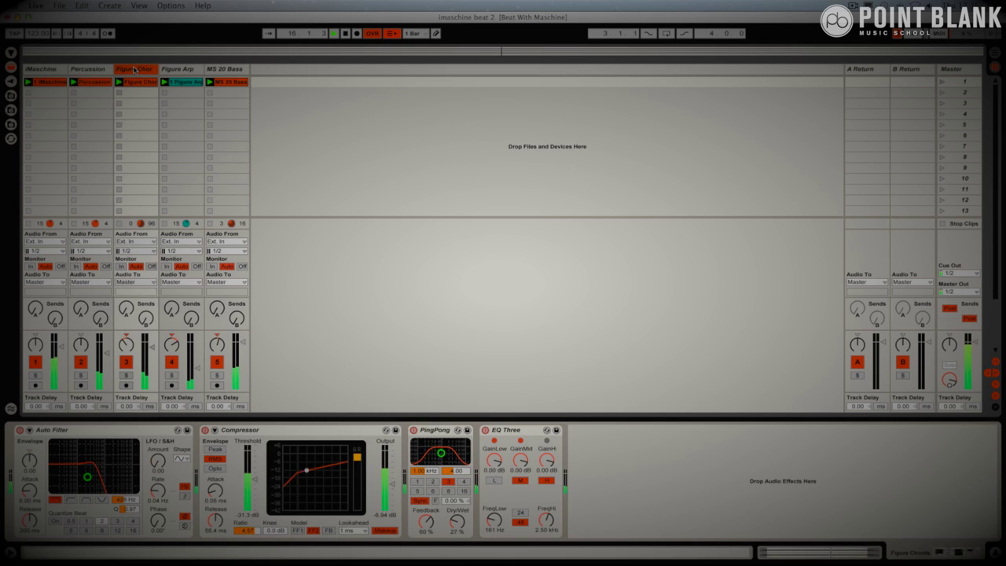
mouse_move(127, 499)
left_mouse_down()
mouse_move(127, 463)
mouse_move(127, 496)
left_mouse_up()
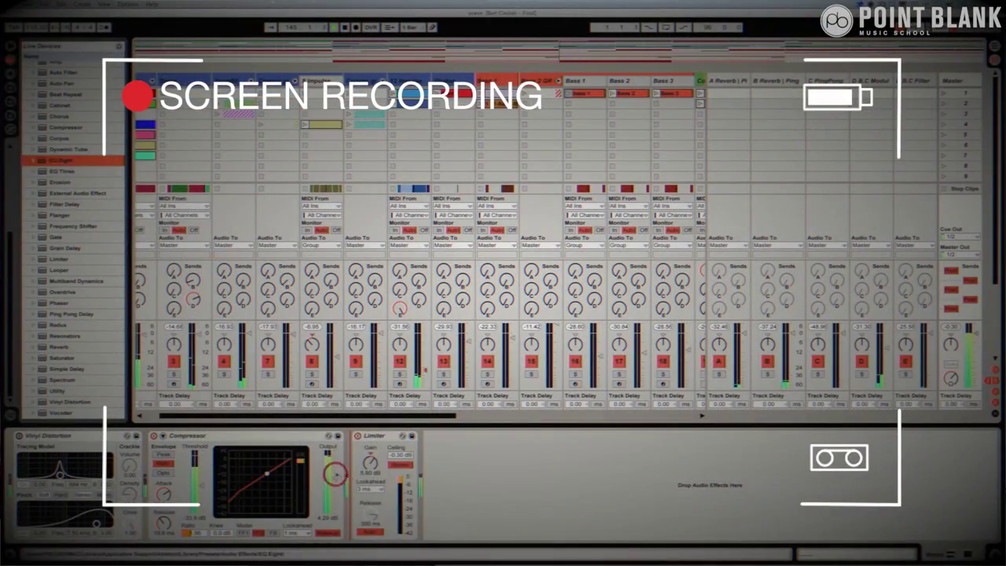
Step: Insert an EQ Eight between the Compressor and Limiter, slightly boost the lowest band, dip the second band and slightly raise the fourth near 10 kHz
left_click_drag(334, 474, 345, 475)
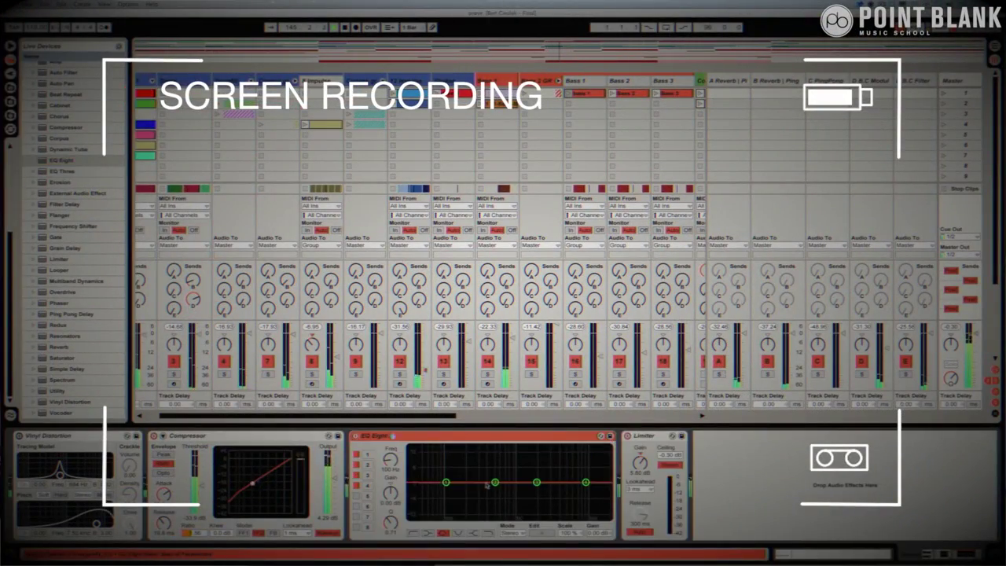
left_click_drag(461, 490, 435, 480)
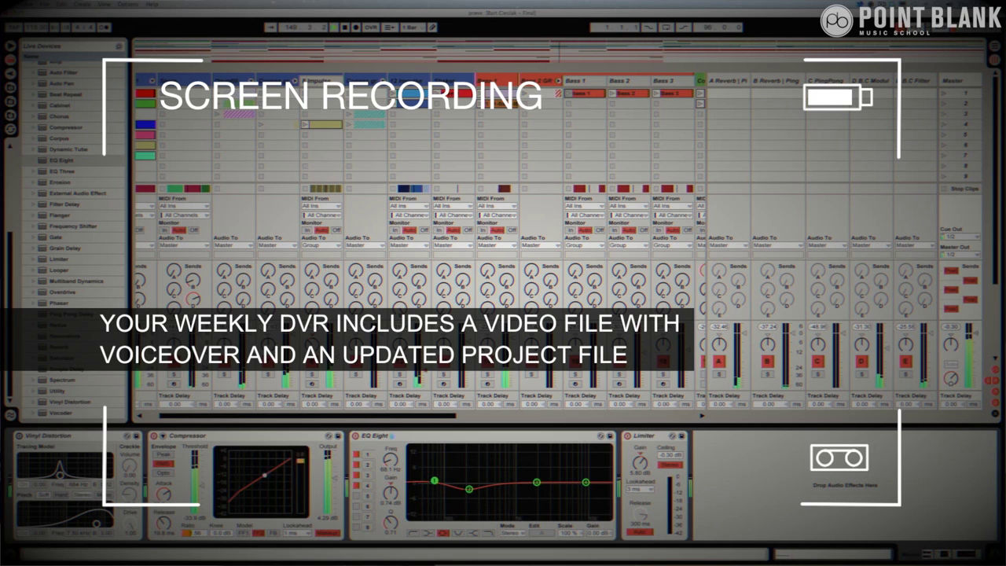
left_click_drag(585, 483, 585, 480)
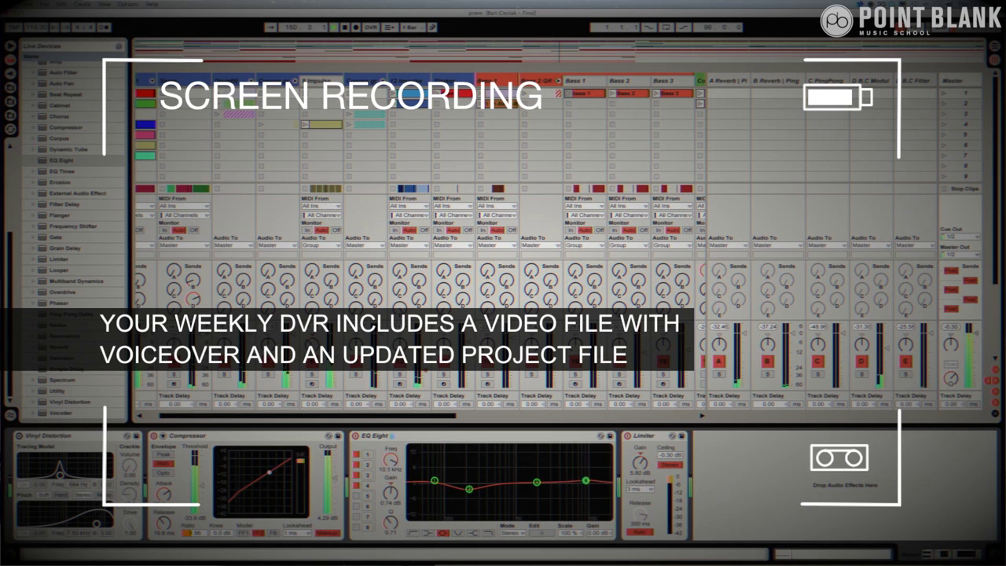